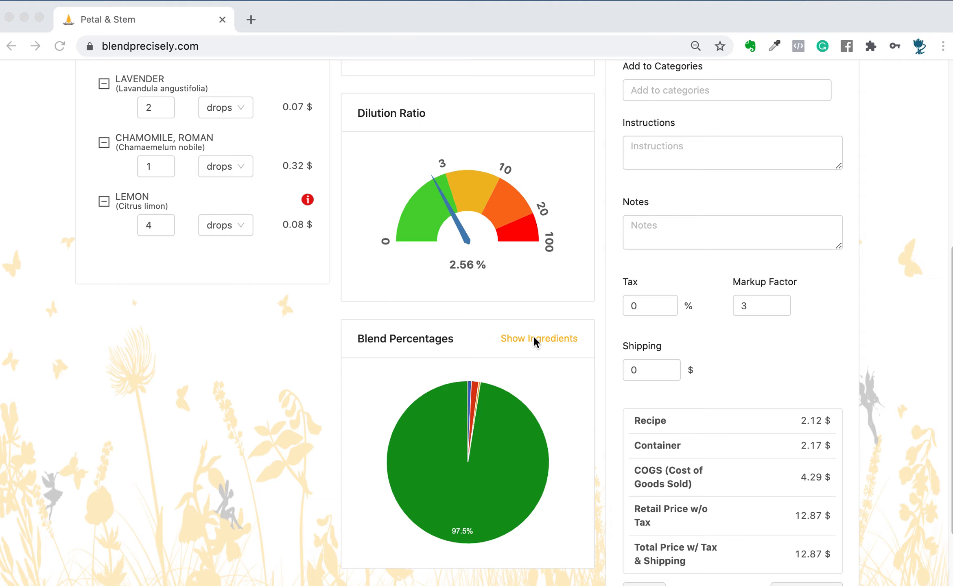
- Show the blend's ingredients with their respective weights, highlight the LEMON entry, and close the list
click(482, 351)
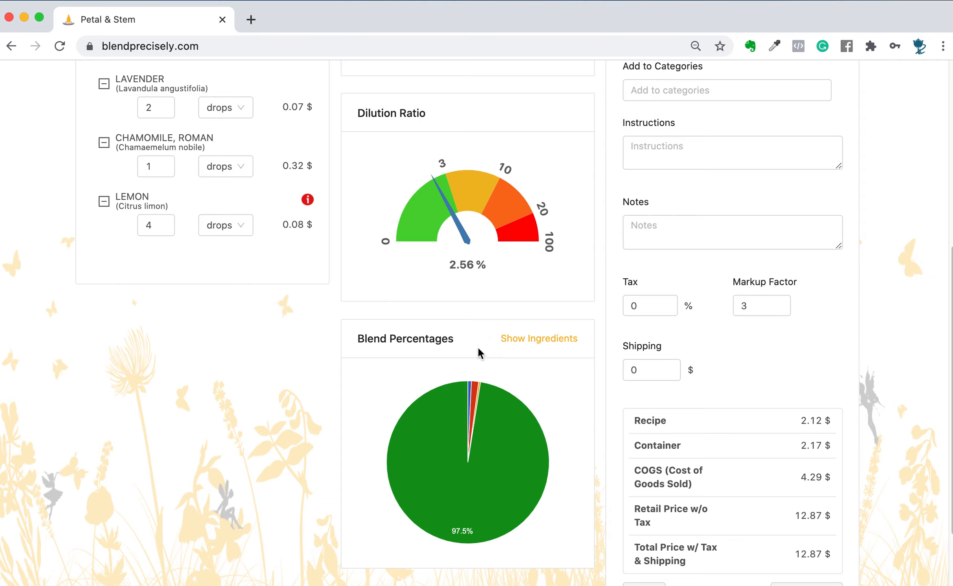
click(544, 341)
drag(455, 241, 315, 241)
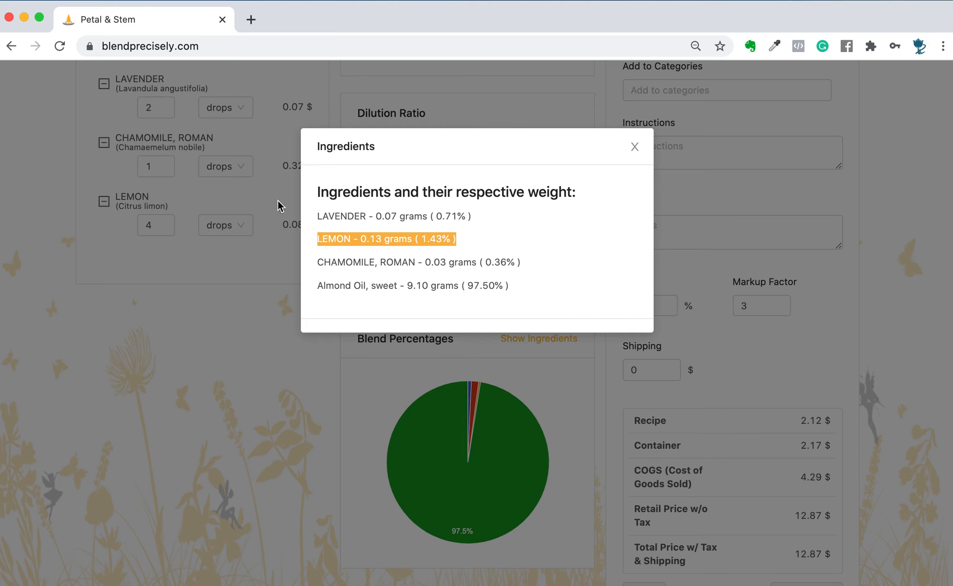
click(635, 146)
mouse_move(307, 202)
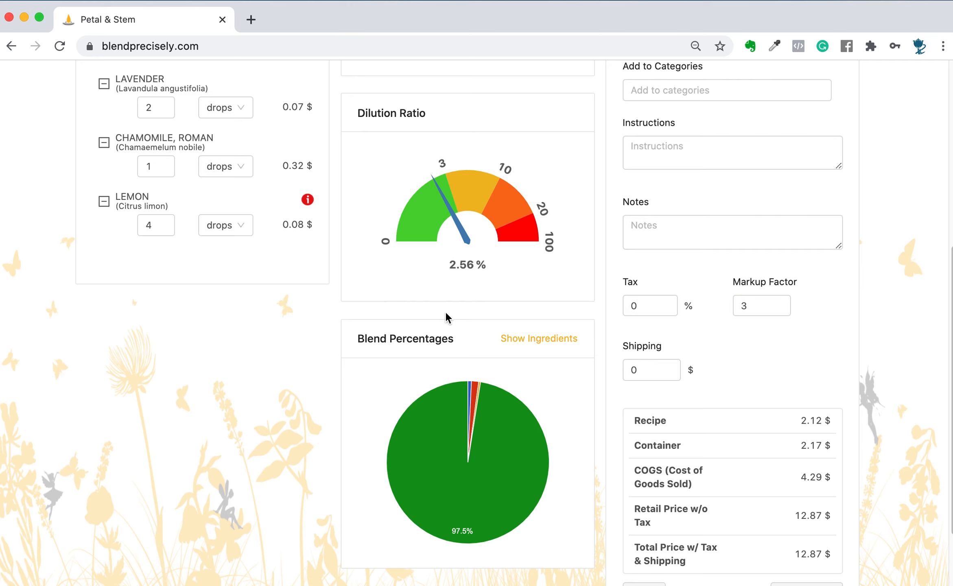
- Name the new recipe "Rollerball 10ml Calm me down"
scroll(781, 337, up, 8)
scroll(780, 337, down, 2)
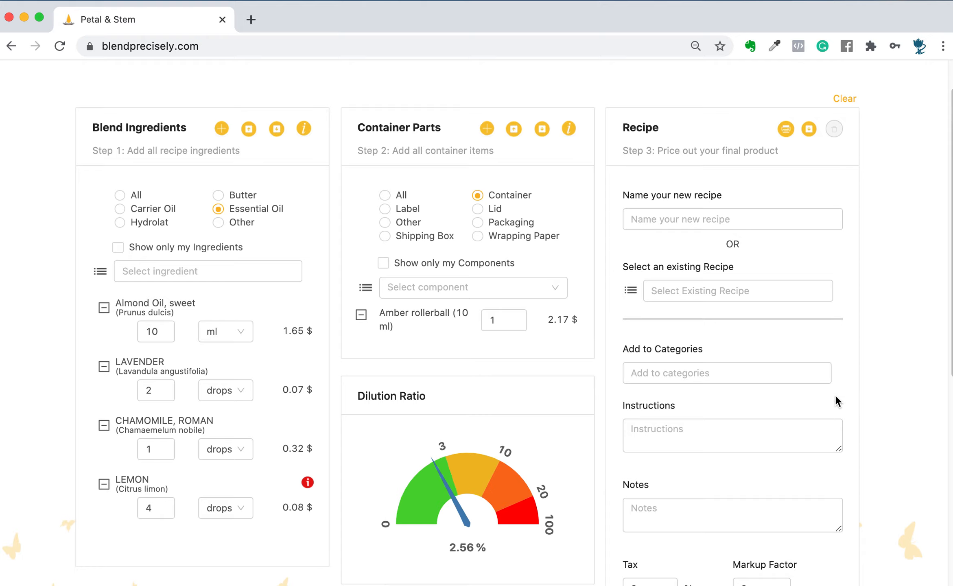
scroll(835, 396, down, 1)
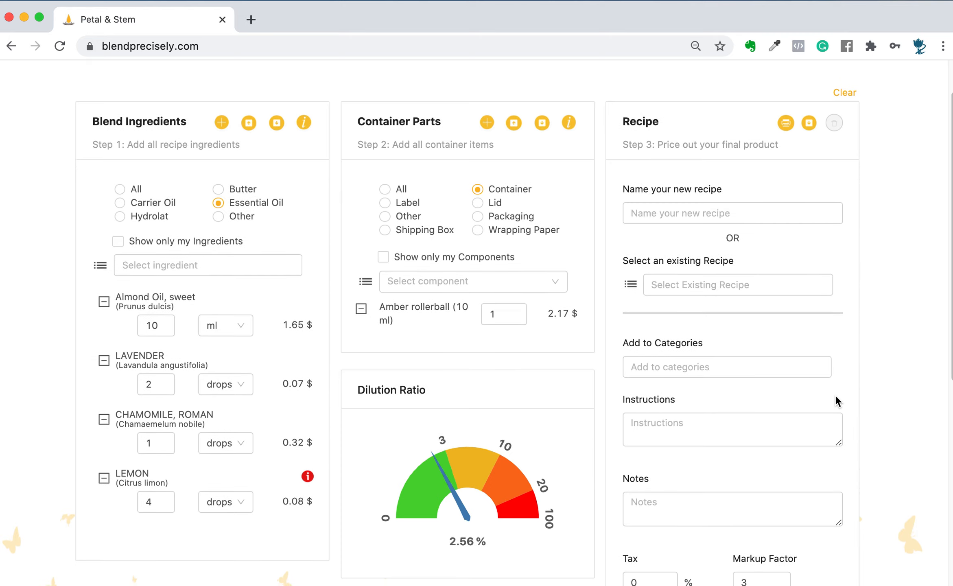
scroll(845, 396, down, 5)
click(635, 152)
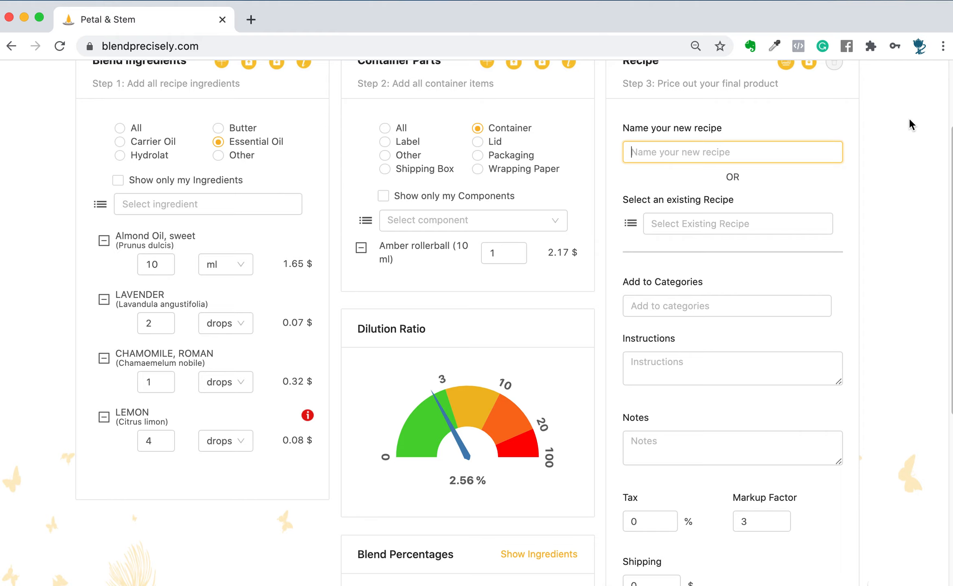
text(Rollerball 10)
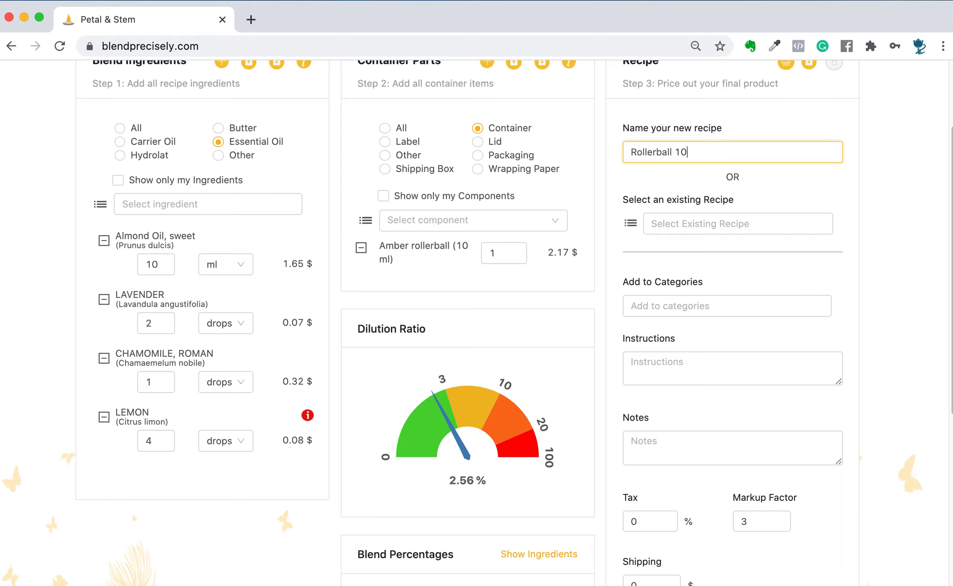
text(ml Calmin)
key(BackSpace)
key(BackSpace)
text(me down.)
key(BackSpace)
- Review the categories available for the recipe and close the list without choosing one
click(711, 306)
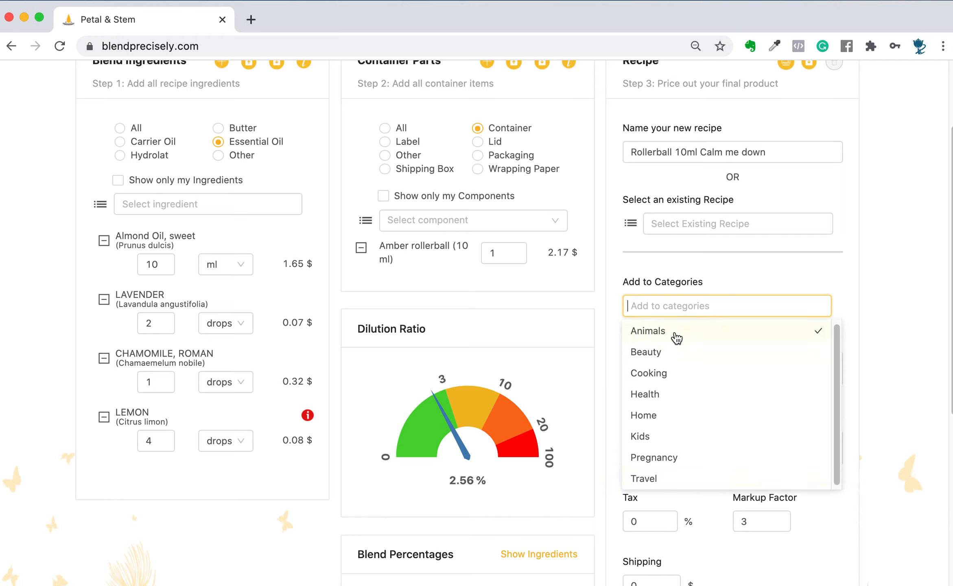
click(724, 273)
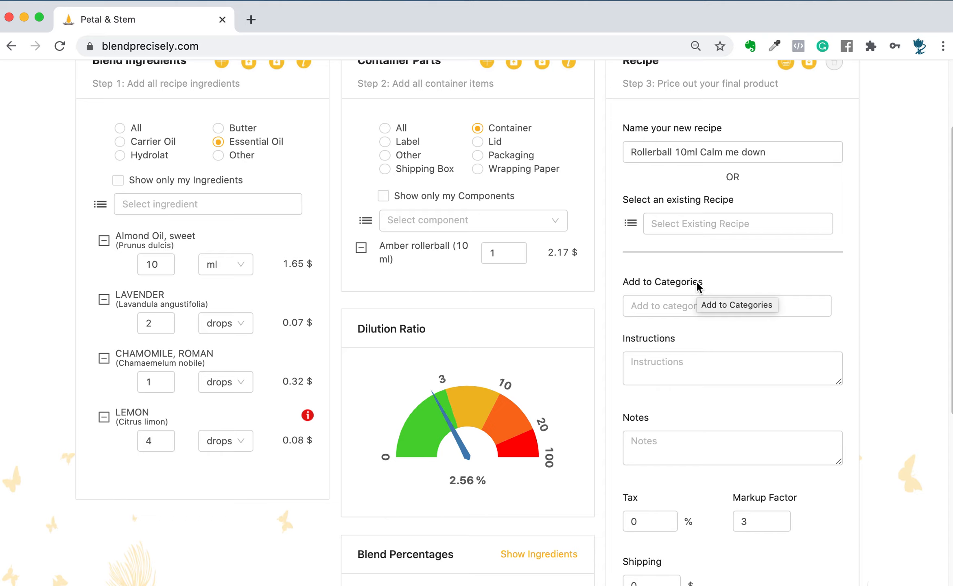
click(681, 306)
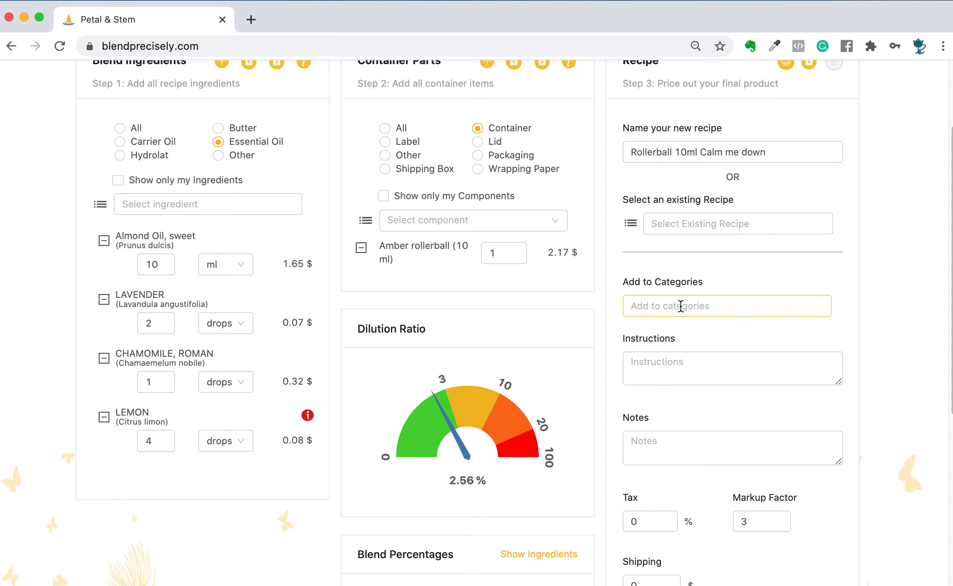
click(668, 458)
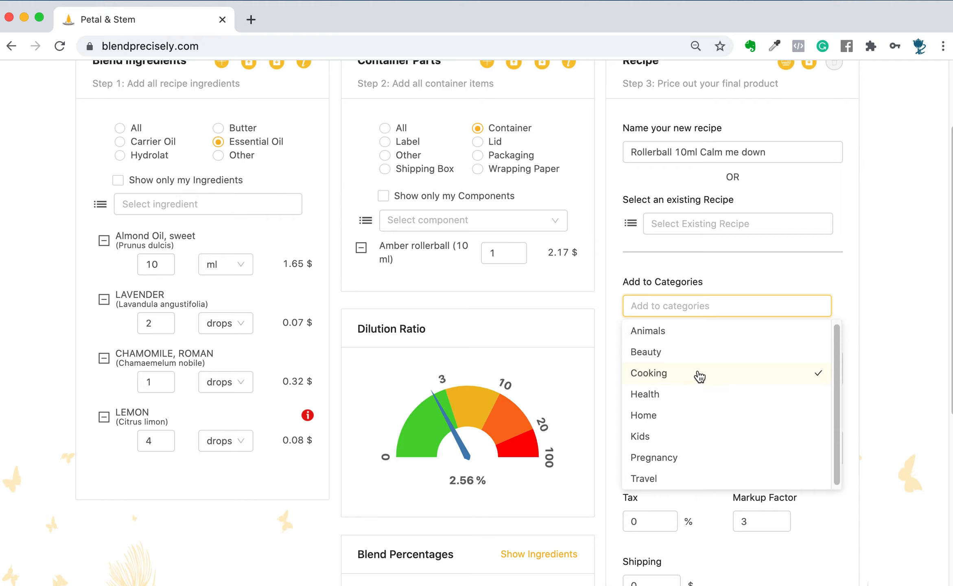
click(877, 345)
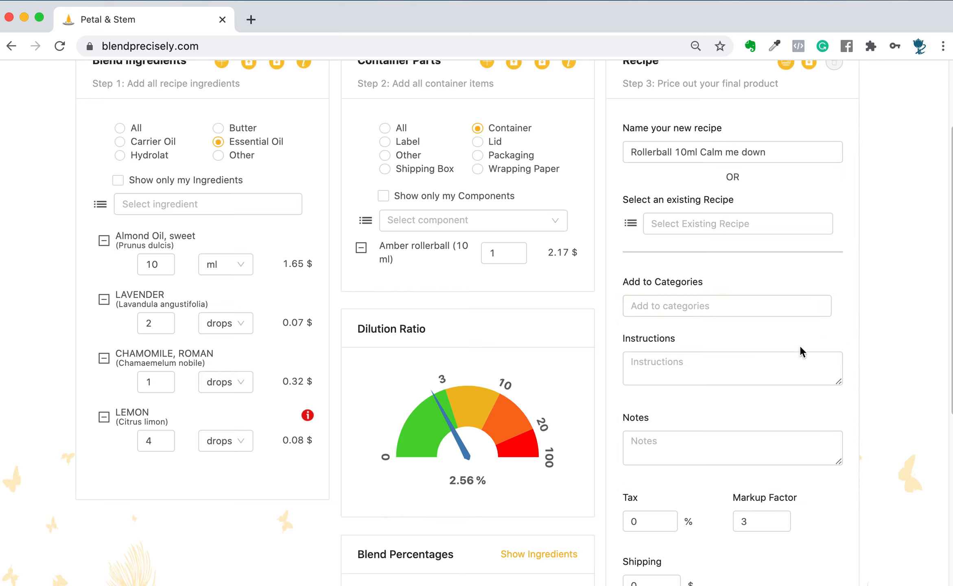
- Enter the recipe instructions "Use as often as needed. Roll on your neck and shoulders.", enlarging the text box for writing and shrinking it again
click(768, 382)
scroll(768, 381, down, 3)
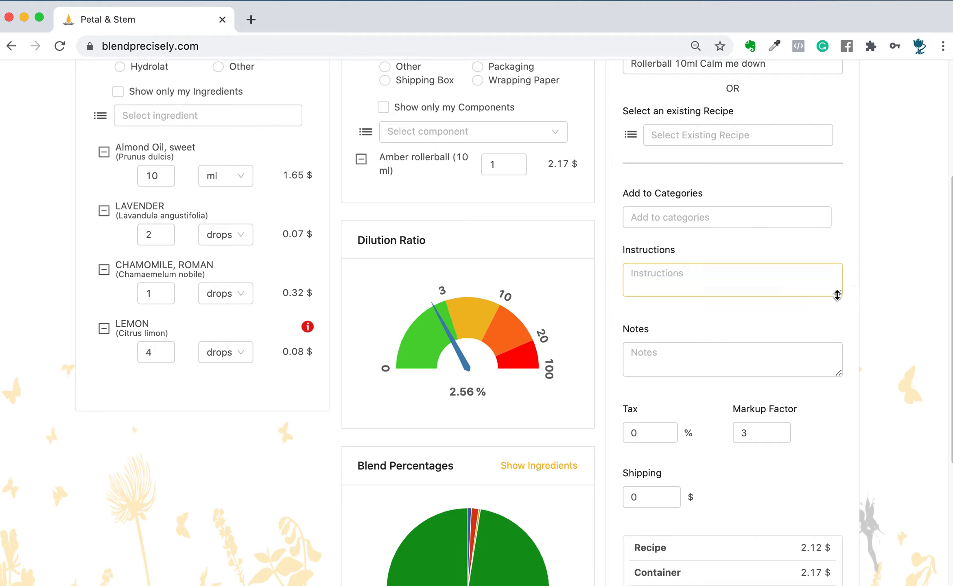
drag(841, 295, 839, 368)
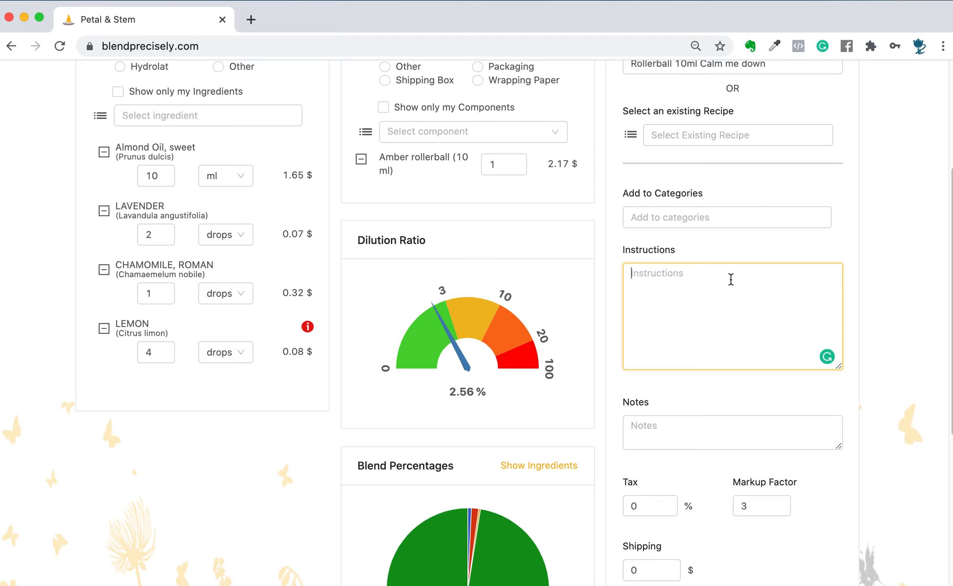
text(Use as often as need)
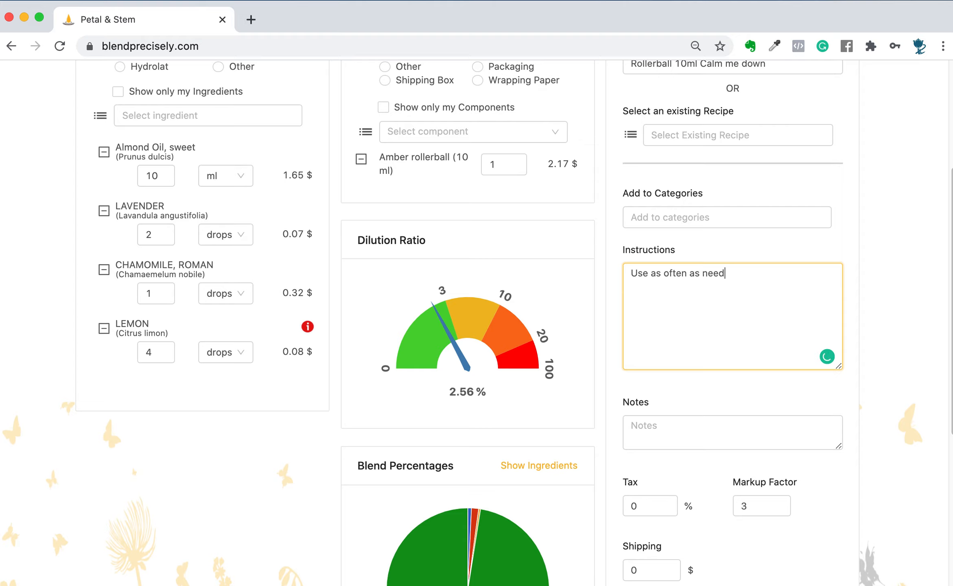
text(ed. Roll on your neck and shoulde)
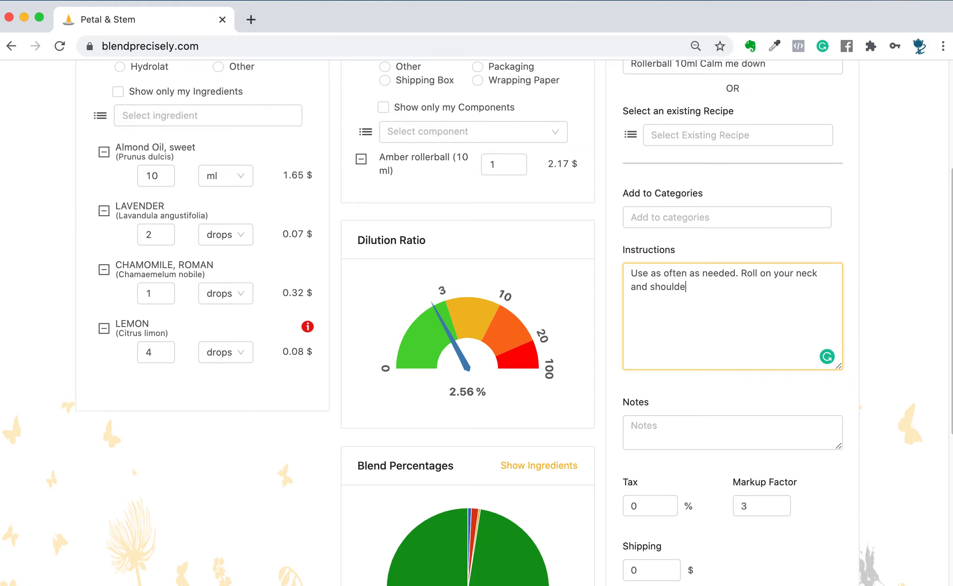
text(rs.)
drag(841, 367, 840, 301)
- Fill in the recipe notes with the client's full name and a second line "Shipped on: 12 June 2020"
click(663, 368)
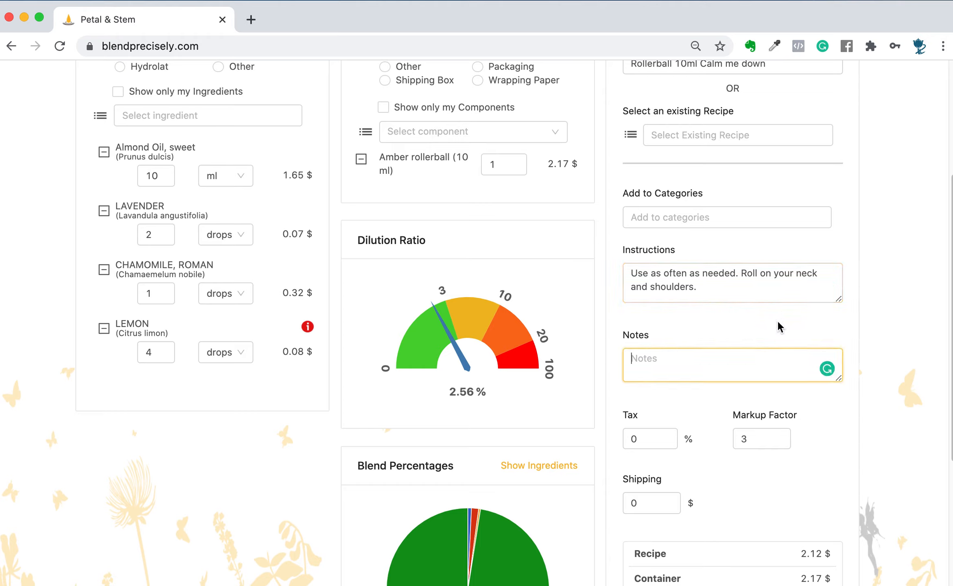
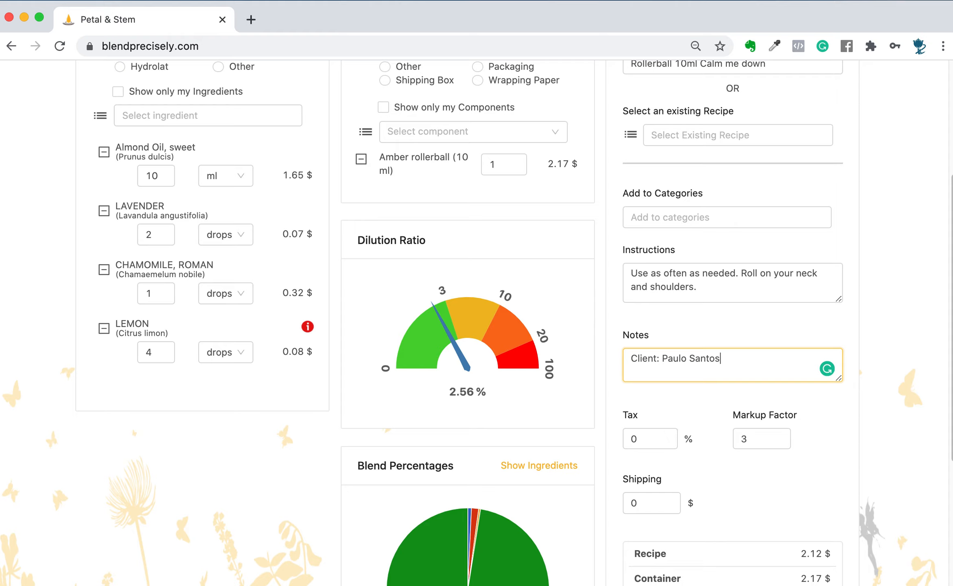
key(Return)
text(Shipped on:)
text(12 June 2020)
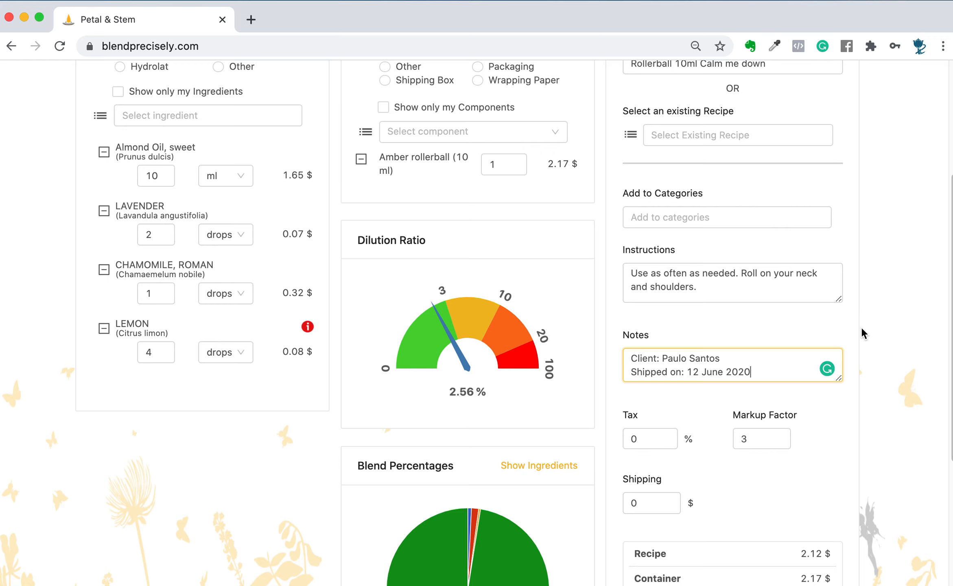
- Set the recipe's tax to 23%
scroll(829, 419, down, 2)
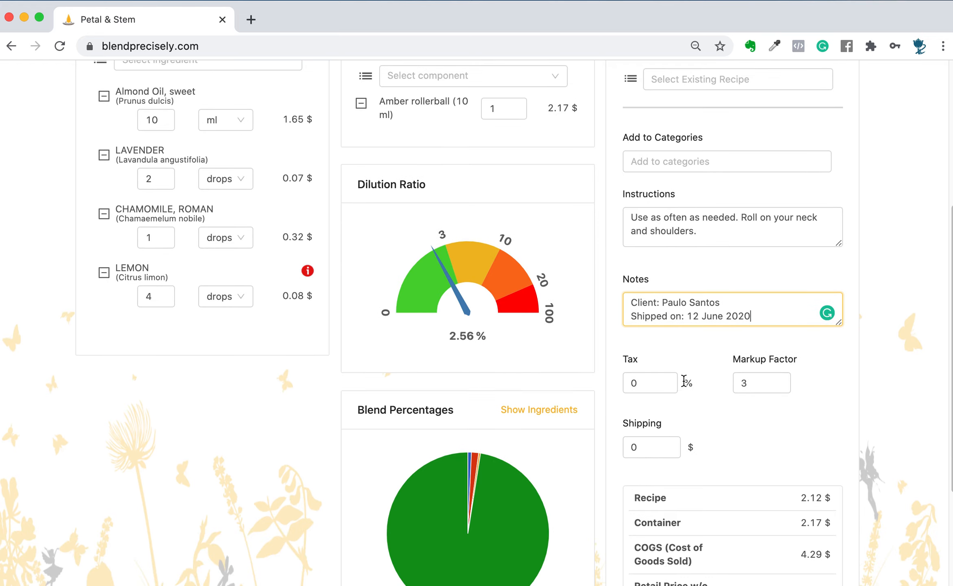
click(635, 381)
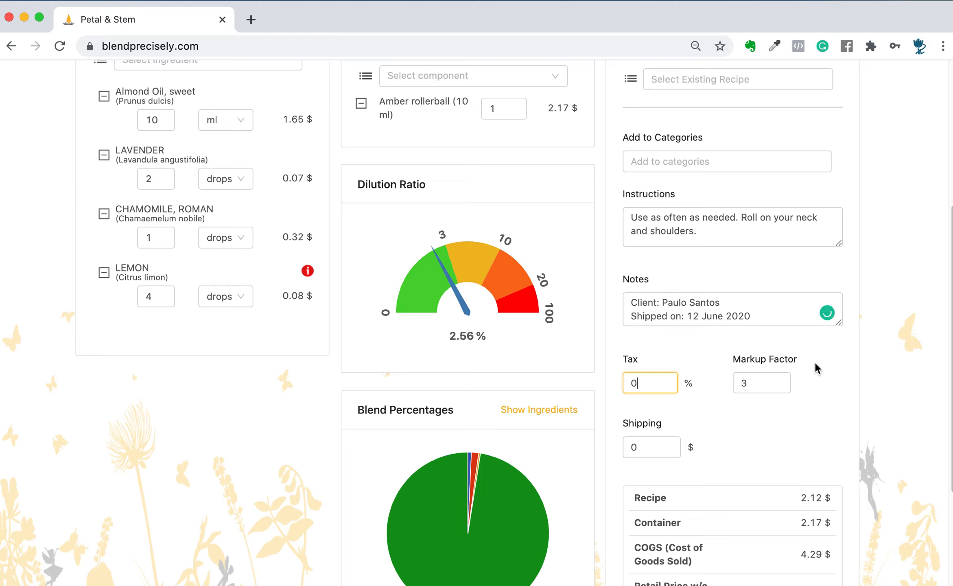
key(BackSpace)
text(23)
- Try a tax rate of 8.5% and reset the tax to 0%
double_click(643, 387)
scroll(758, 446, down, 5)
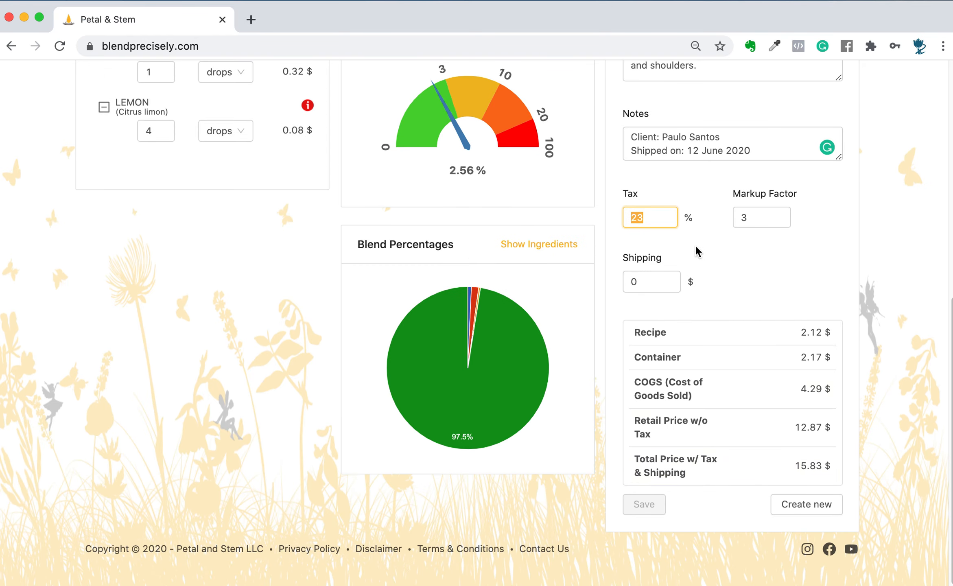
text(8.5)
click(885, 396)
drag(646, 218, 625, 218)
text(0)
click(797, 282)
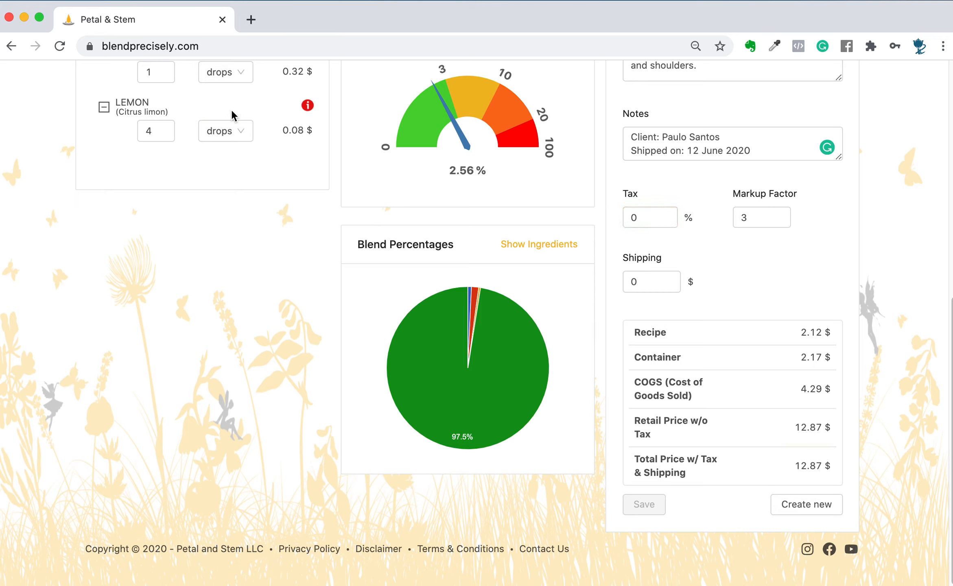
click(236, 136)
scroll(464, 195, up, 10)
scroll(758, 429, down, 10)
scroll(756, 408, up, 1)
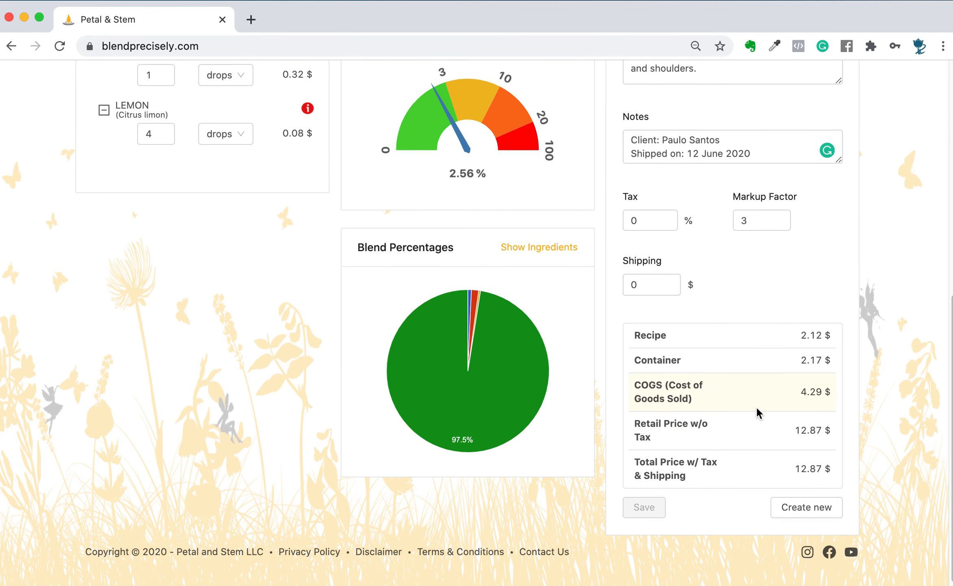
- Set the recipe's markup factor to 5
click(649, 222)
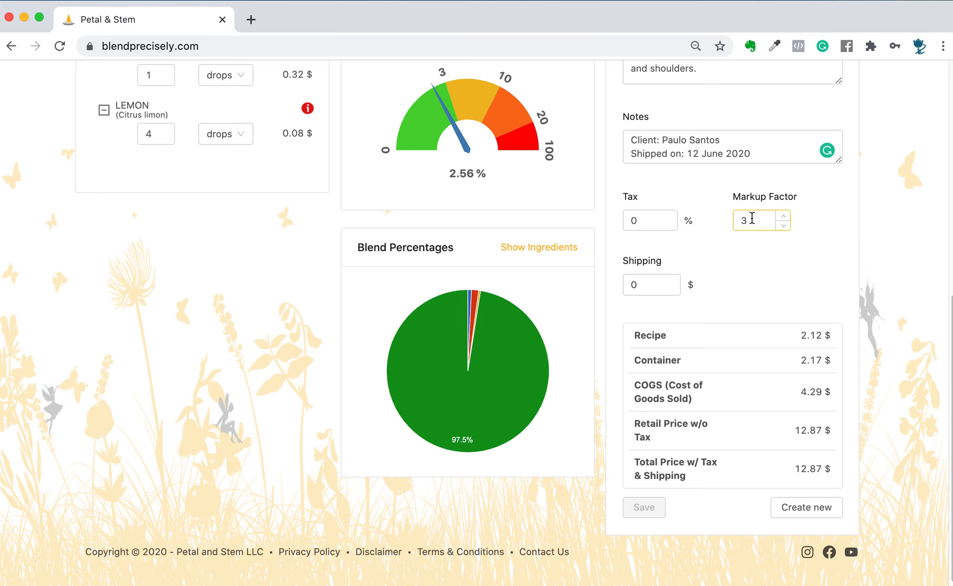
key(BackSpace)
text(5)
click(743, 251)
- Set the recipe's tax to 8.5% and its shipping cost to $2.95
click(641, 219)
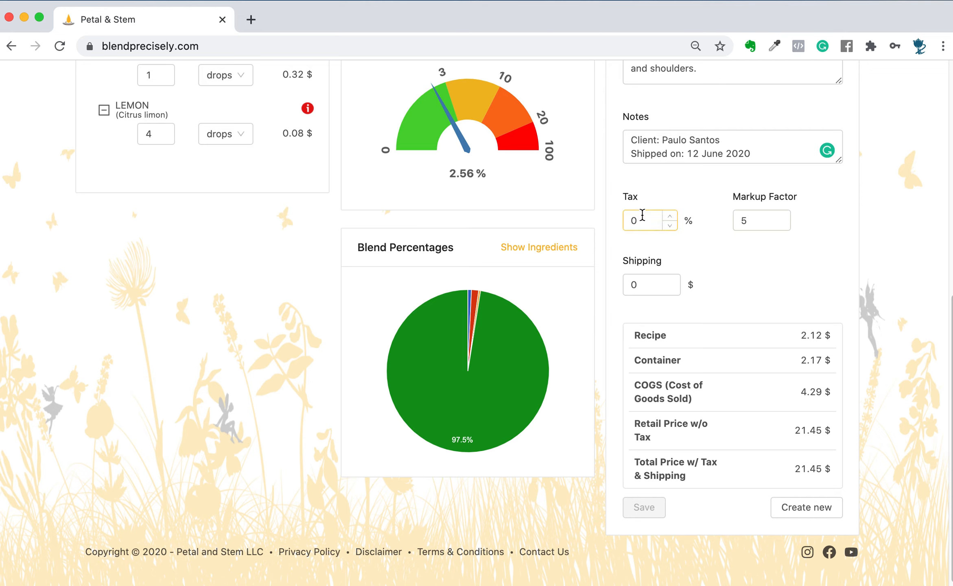
key(BackSpace)
text(8.5)
click(772, 280)
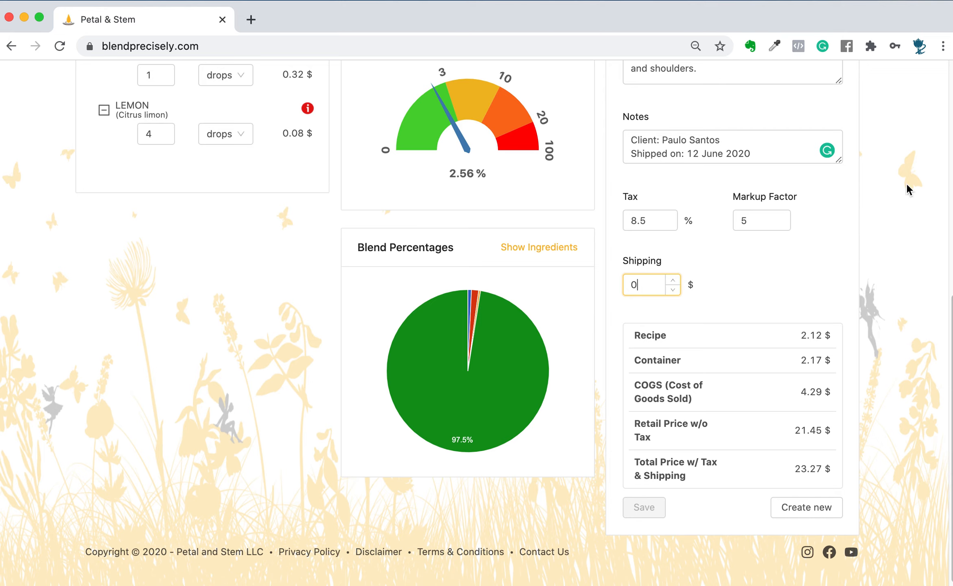
key(BackSpace)
text(2.95)
click(786, 303)
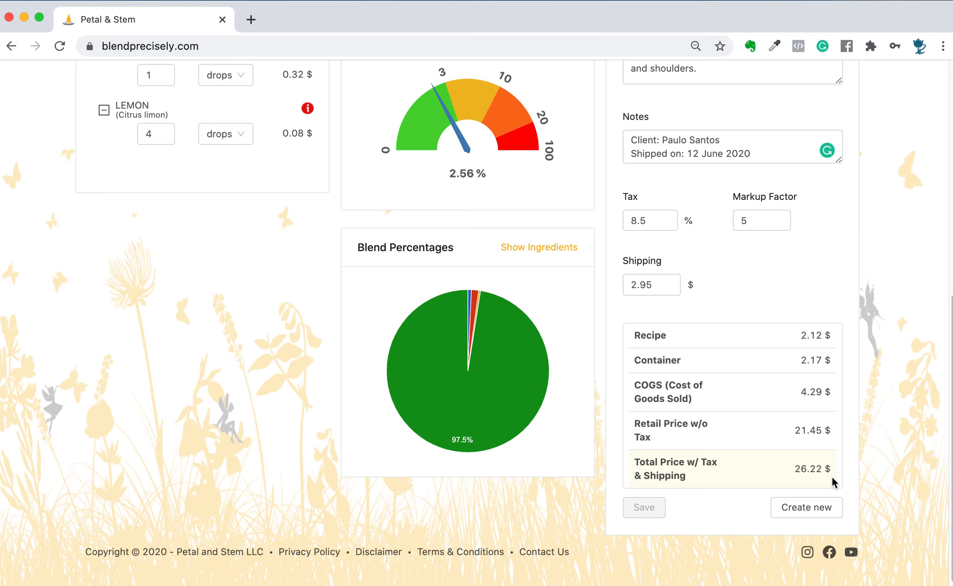
- Try markup factors of 4 and 3, and set the markup factor to 3.5
double_click(744, 220)
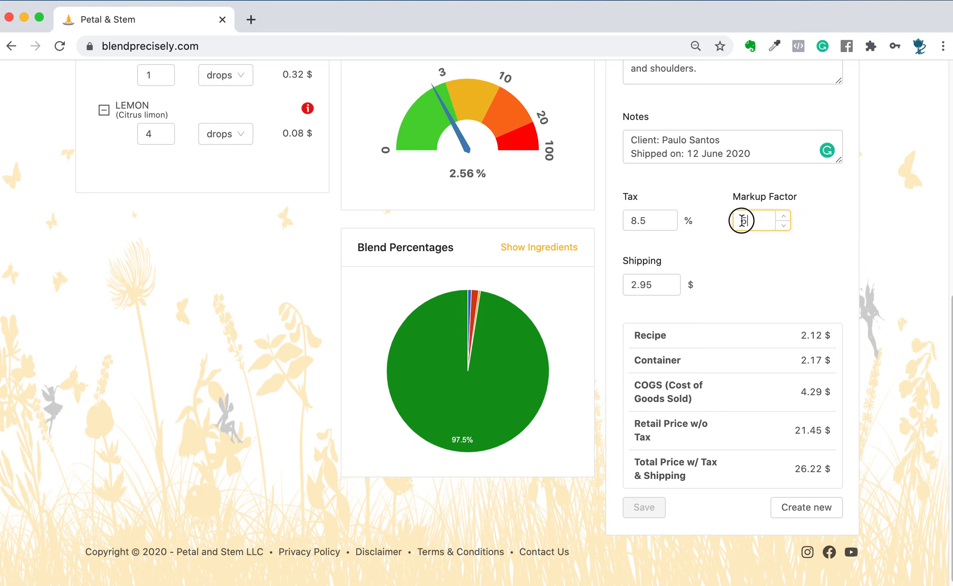
text(4)
click(784, 226)
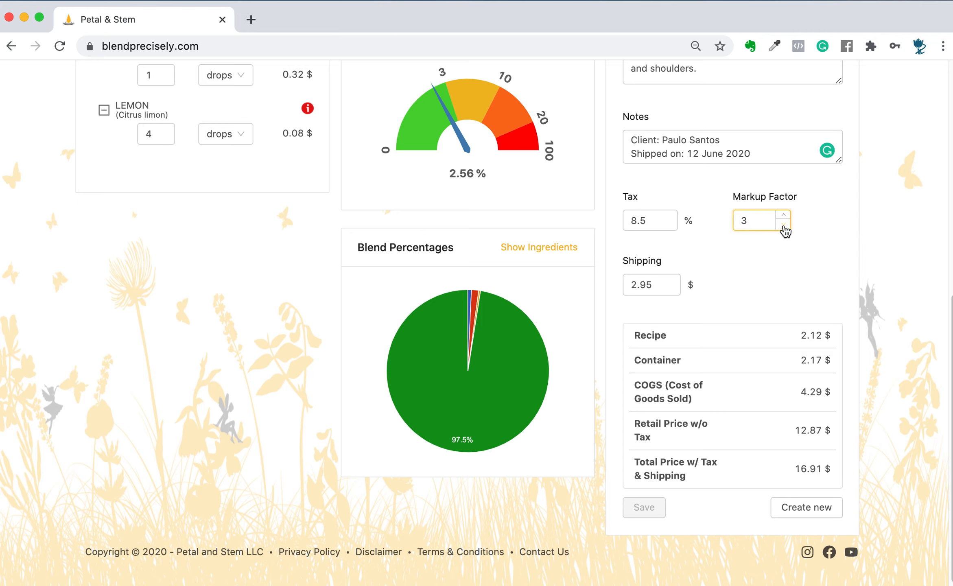
click(784, 226)
click(783, 217)
click(783, 218)
key(BackSpace)
text(3.5)
click(801, 301)
- Add the line "Sold for $9.25" at the end of the recipe notes
scroll(755, 301, up, 1)
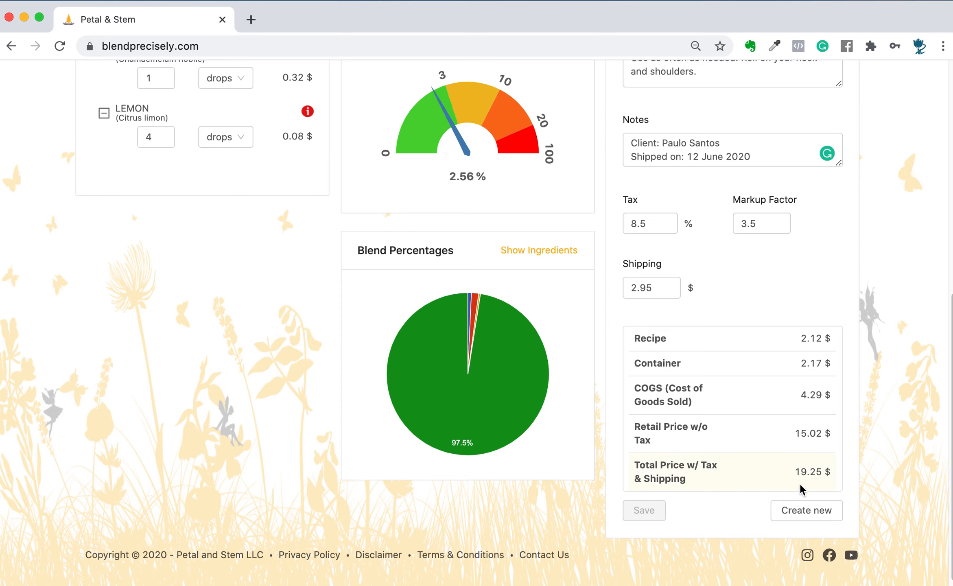
scroll(757, 441, up, 5)
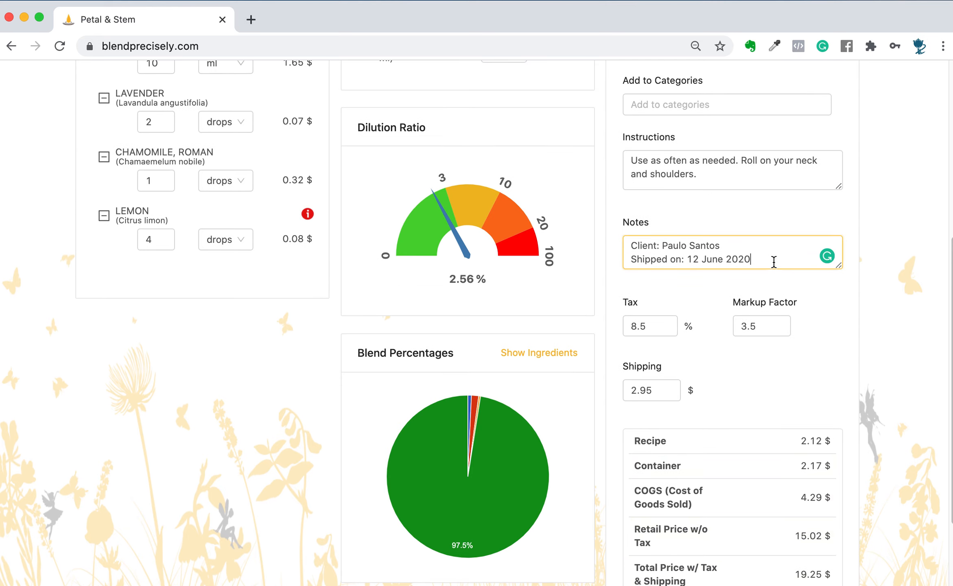
key(Return)
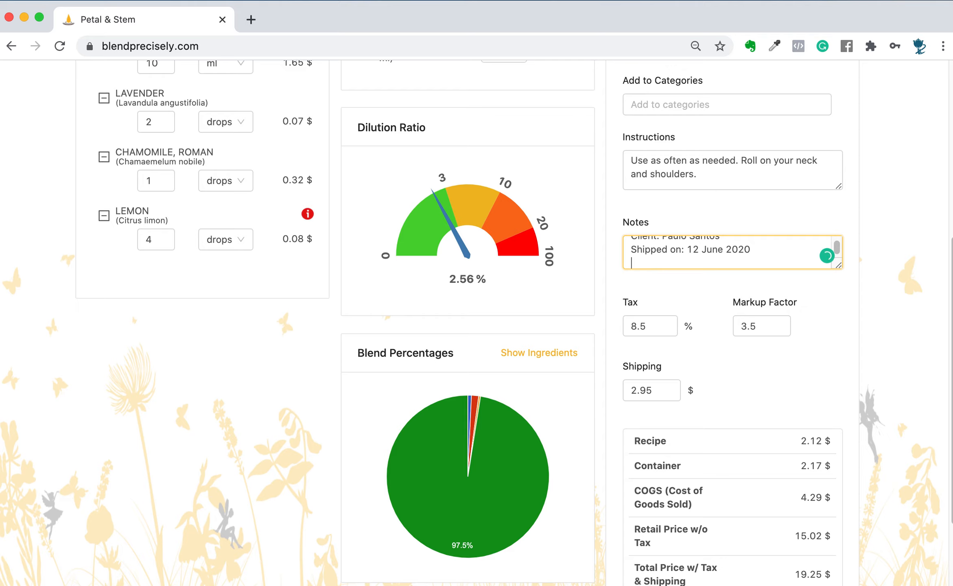
text(Sold for $9.25)
click(896, 413)
- Switch the currency to EUR and review the converted ingredient, container, shipping and total prices
scroll(896, 413, down, 3)
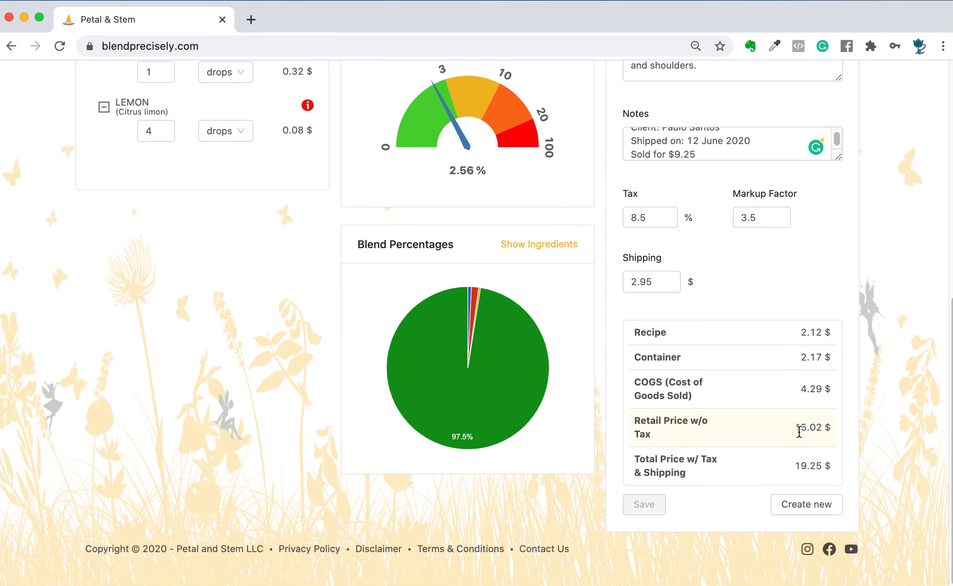
scroll(798, 428, up, 10)
click(736, 80)
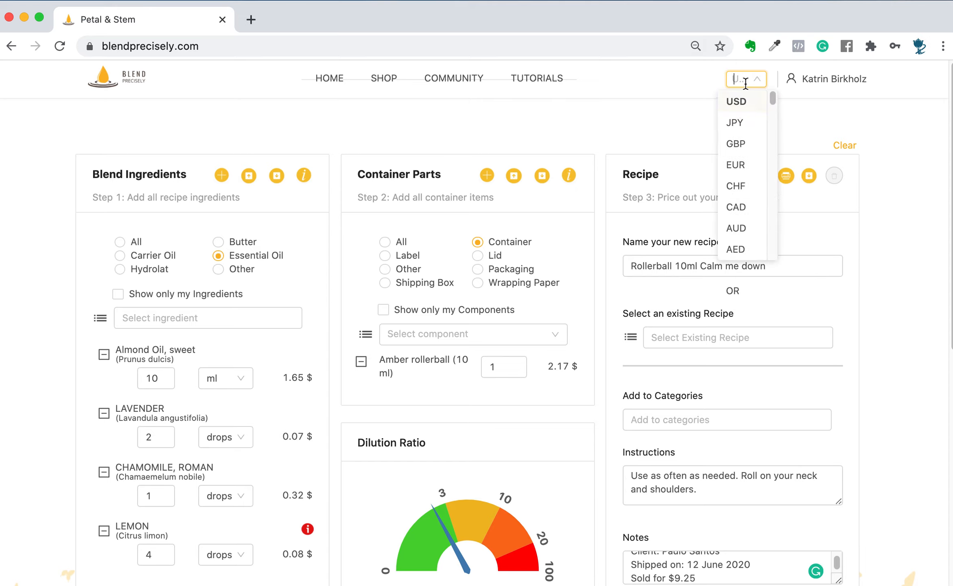
click(746, 163)
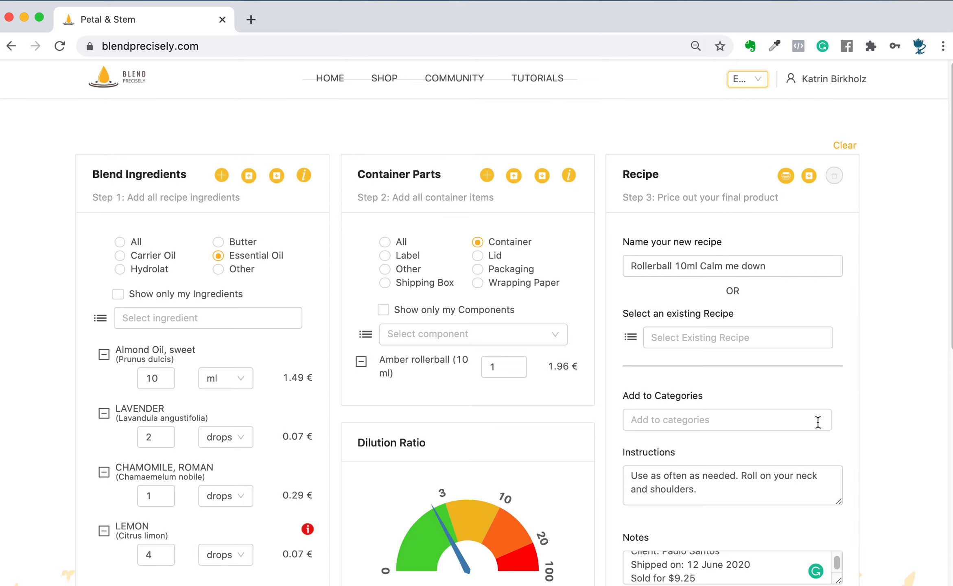
scroll(821, 417, down, 10)
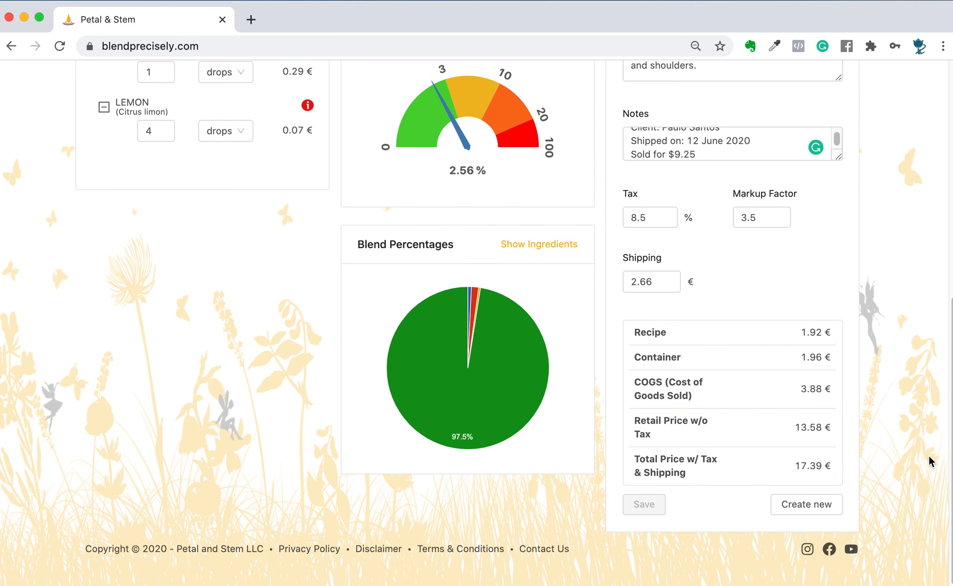
scroll(877, 428, up, 10)
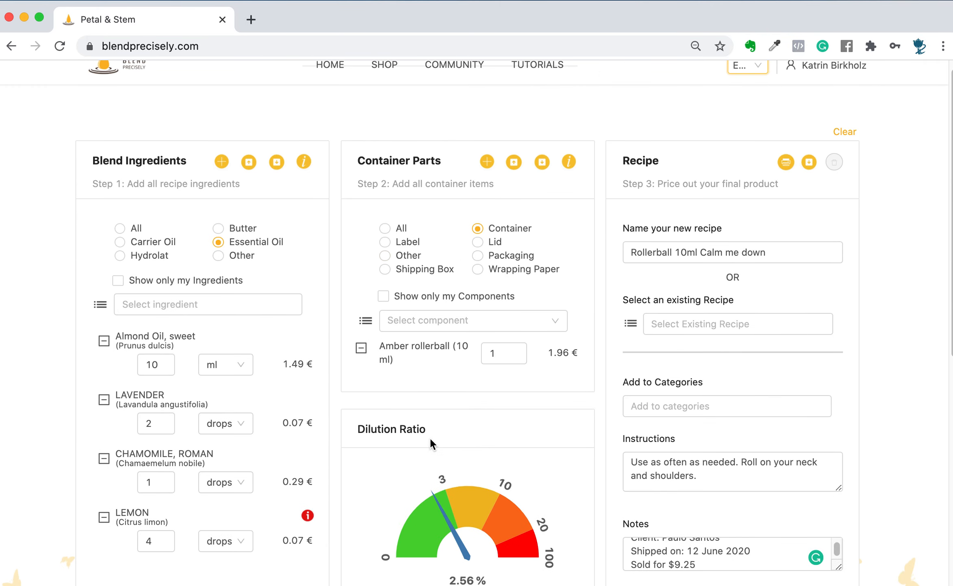
- Enlarge the recipe's Notes field so all three lines fit, and save the blend as a new recipe
scroll(642, 421, down, 5)
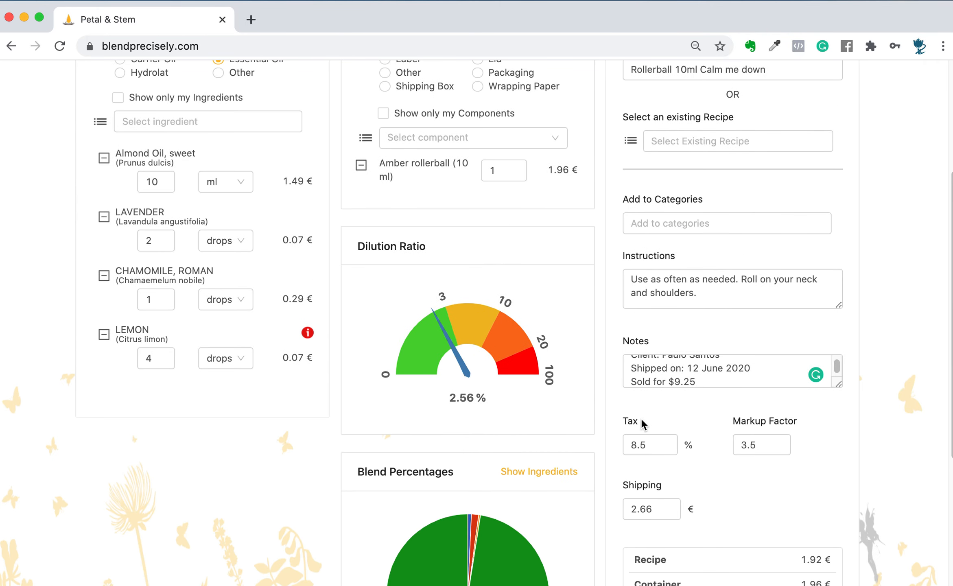
drag(839, 384, 841, 413)
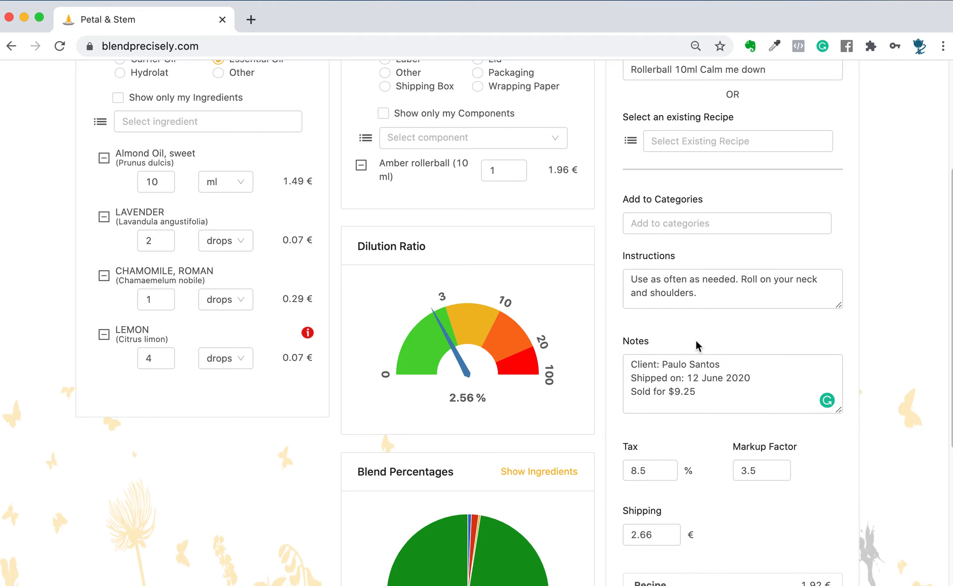
scroll(759, 458, down, 6)
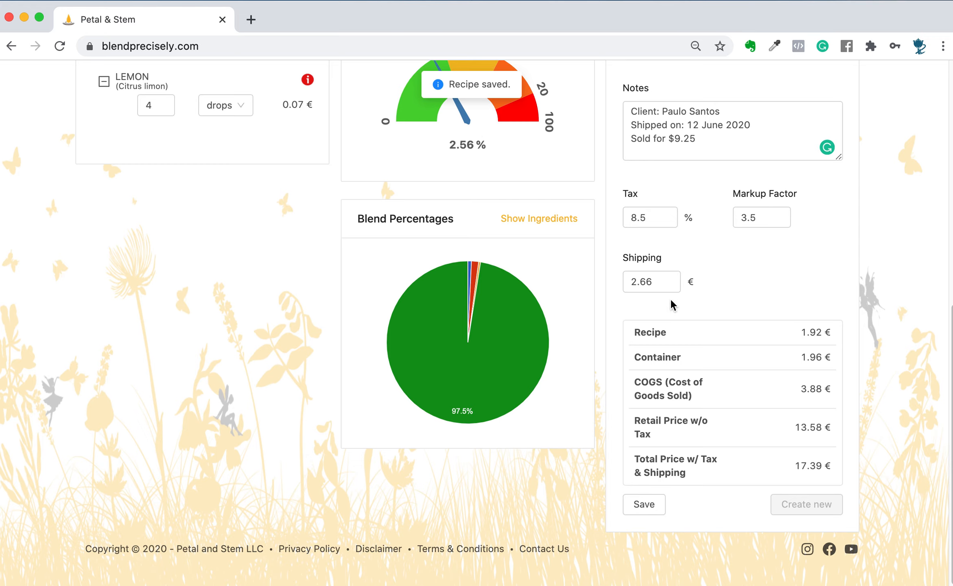
- Clear the saved recipe from the form, emptying the ingredients, container parts and recipe details
scroll(670, 298, up, 10)
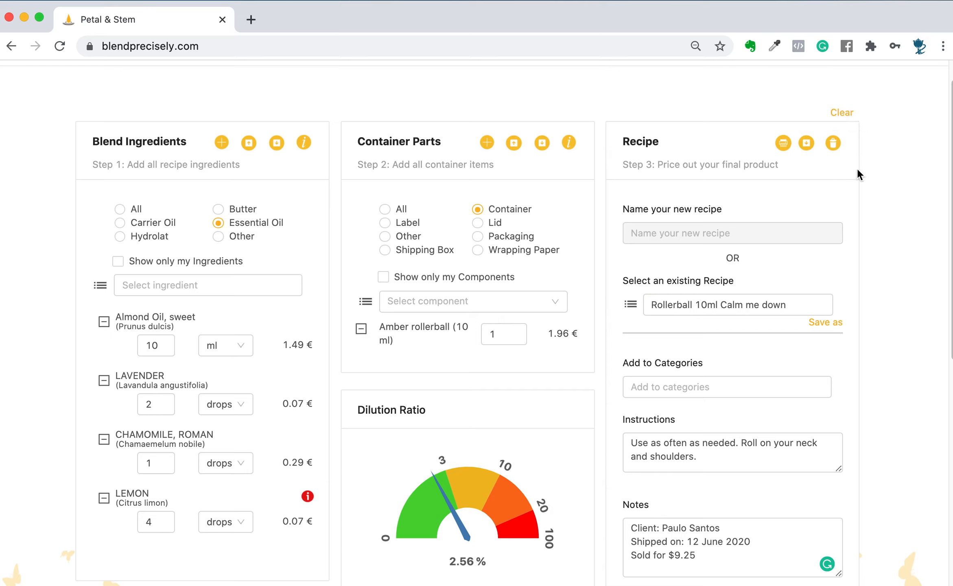
click(848, 116)
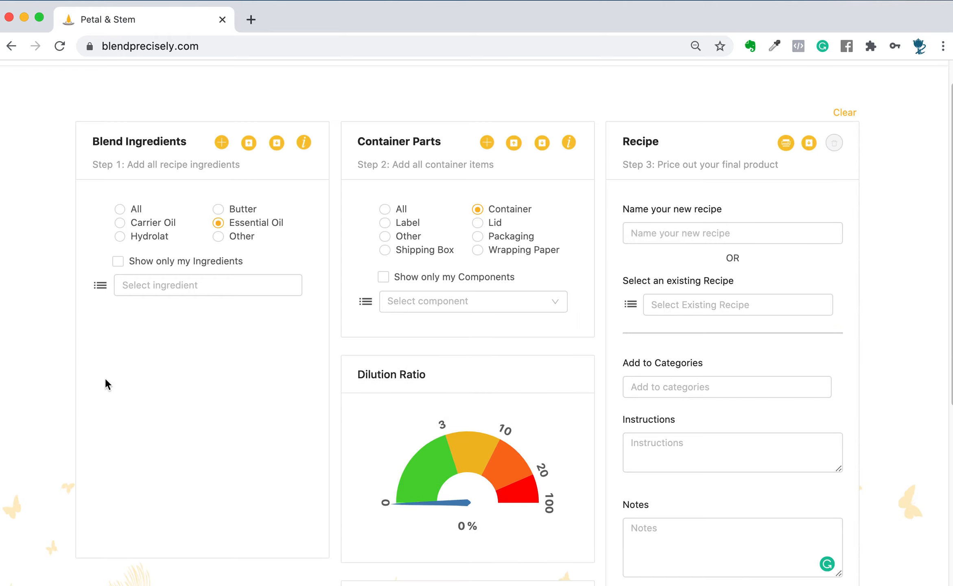